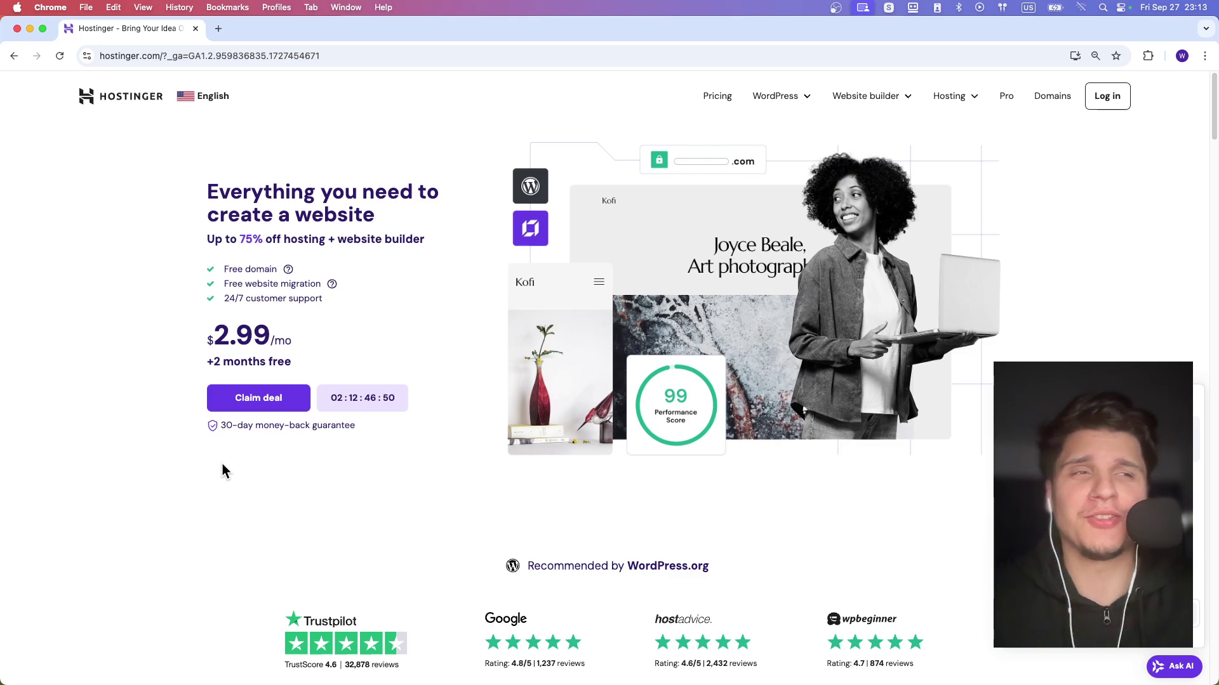
# Submit the Hostinger login credentials and enter the hPanel home dashboard
pyautogui.click(1102, 114)
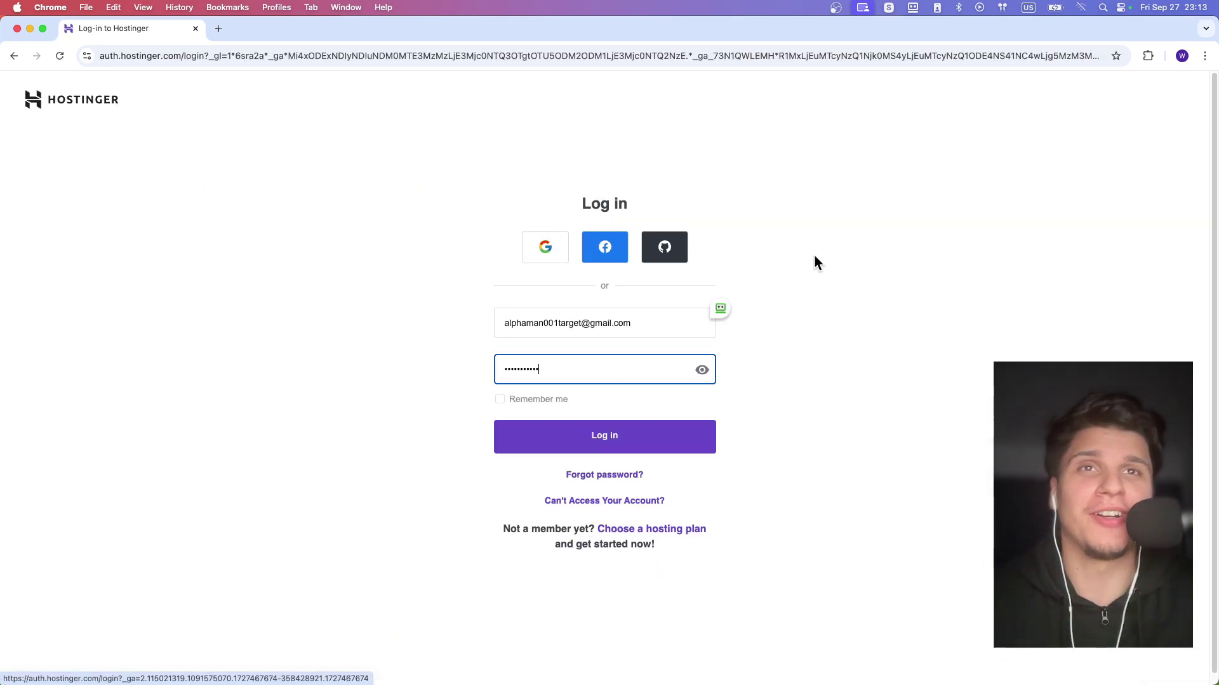
pyautogui.click(678, 434)
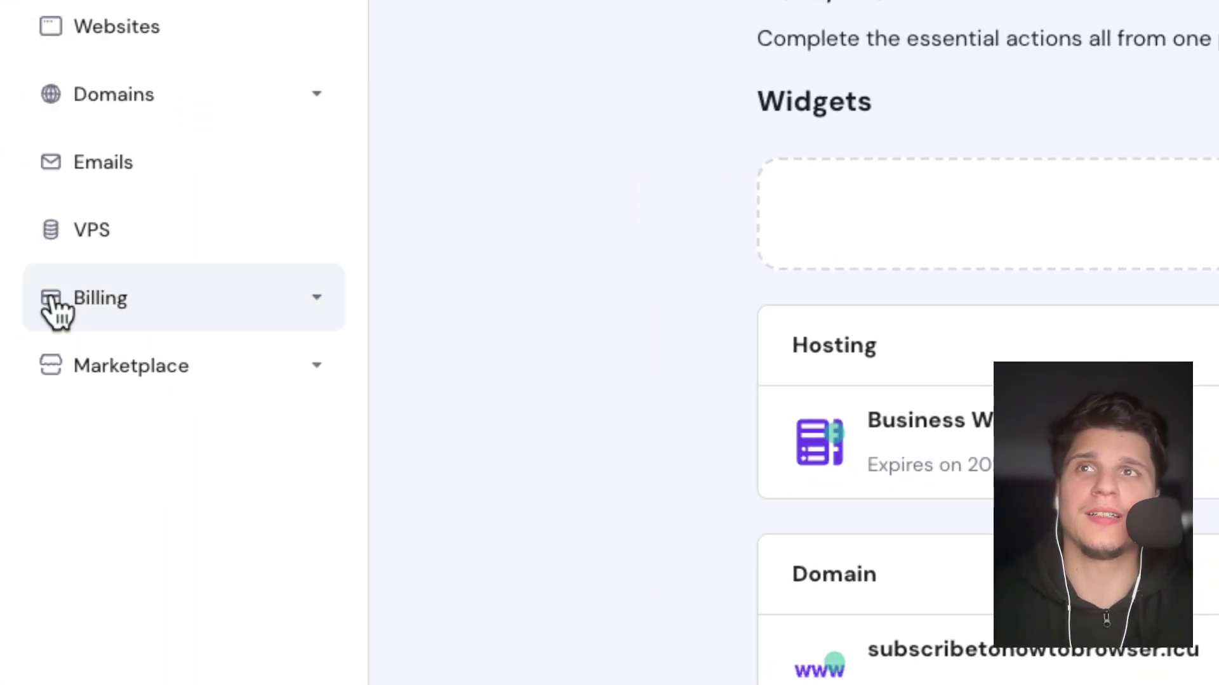
# From Billing > Subscriptions, dismiss the Business Web Hosting renewal prompt unpaid and open its details
pyautogui.click(28, 301)
pyautogui.click(106, 379)
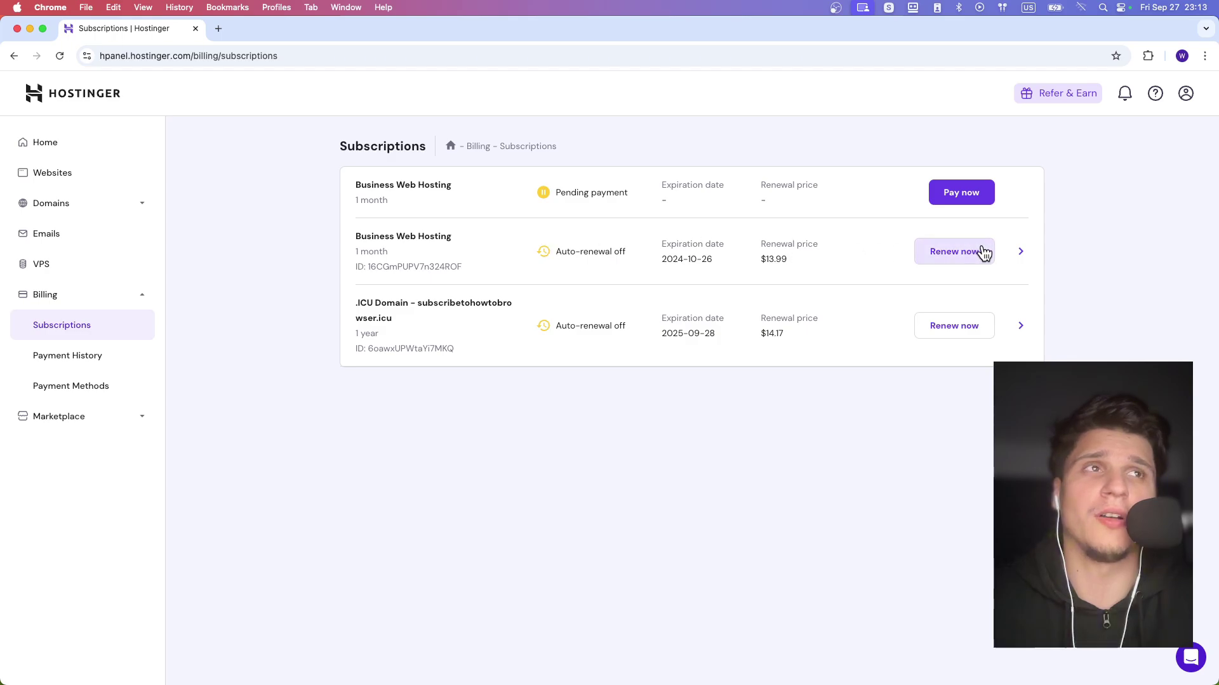
pyautogui.click(964, 253)
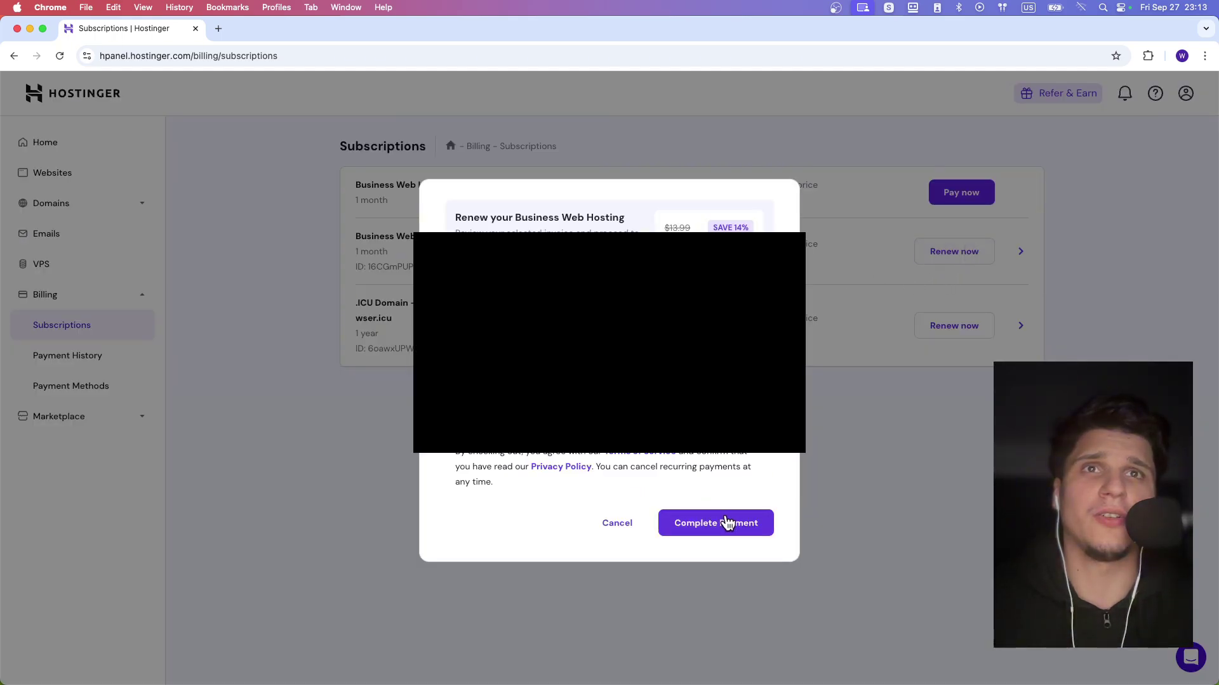
pyautogui.click(617, 527)
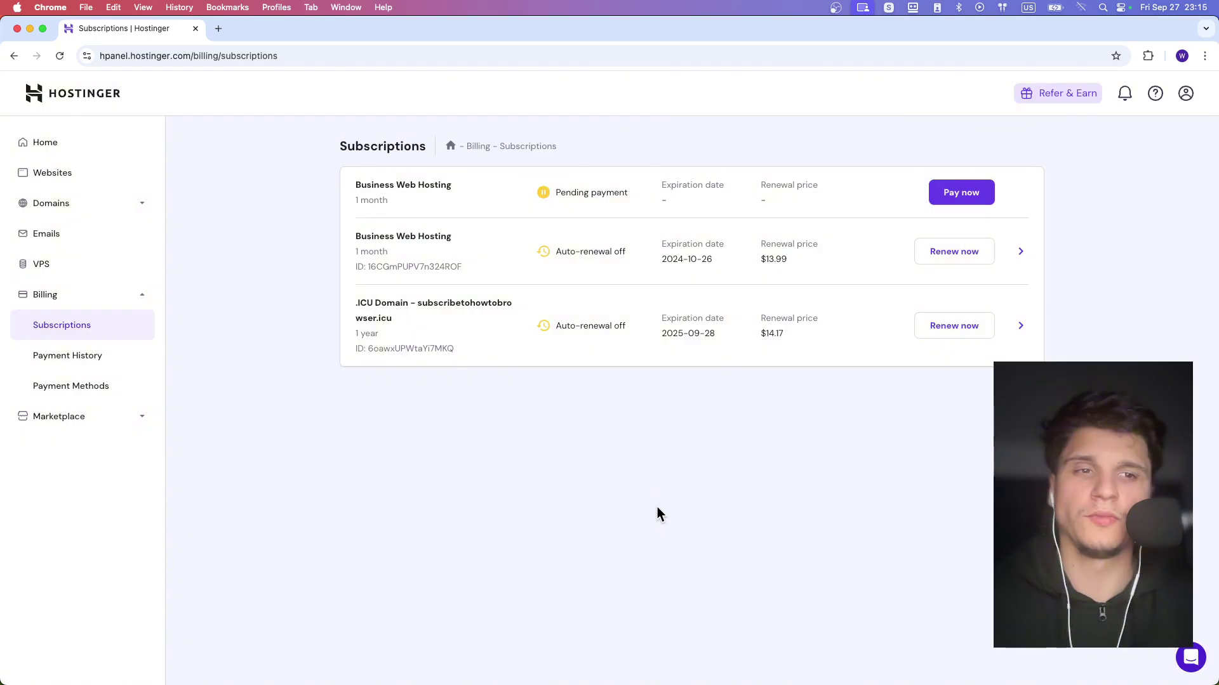
pyautogui.click(1020, 252)
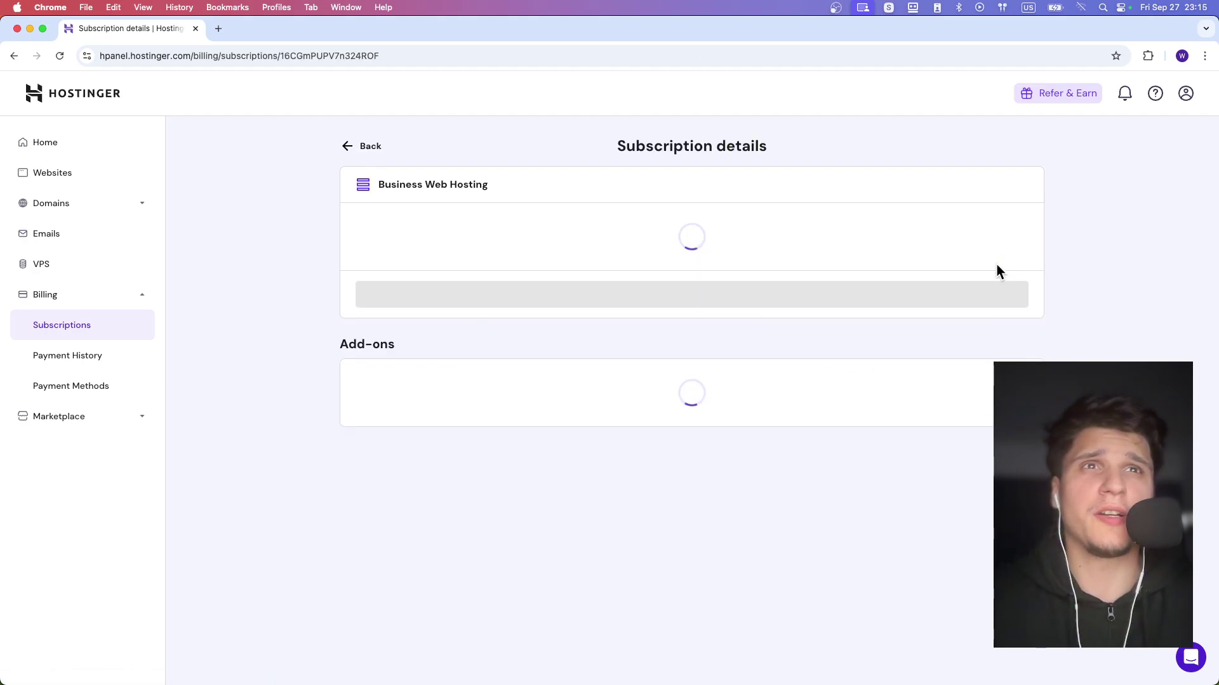